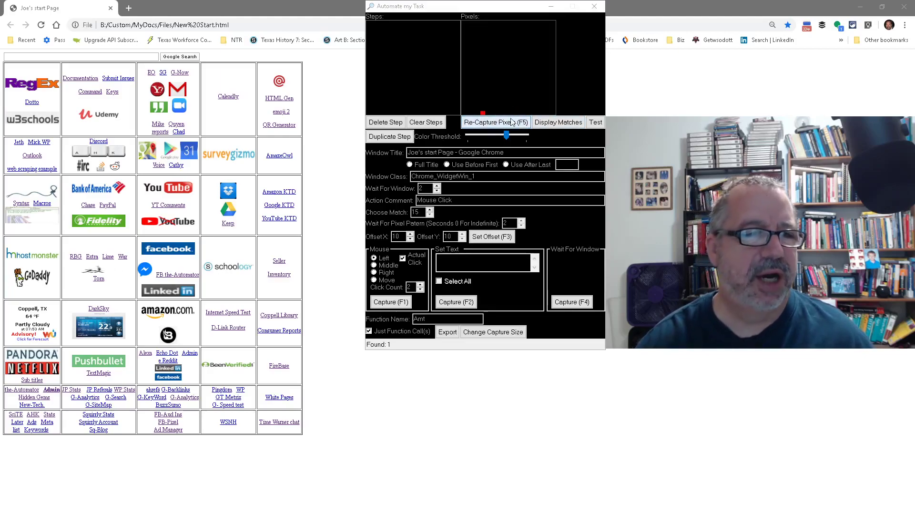
Step: Delete the old step and capture fresh pixels around the 'Ca' start of the Calendly link
click(393, 126)
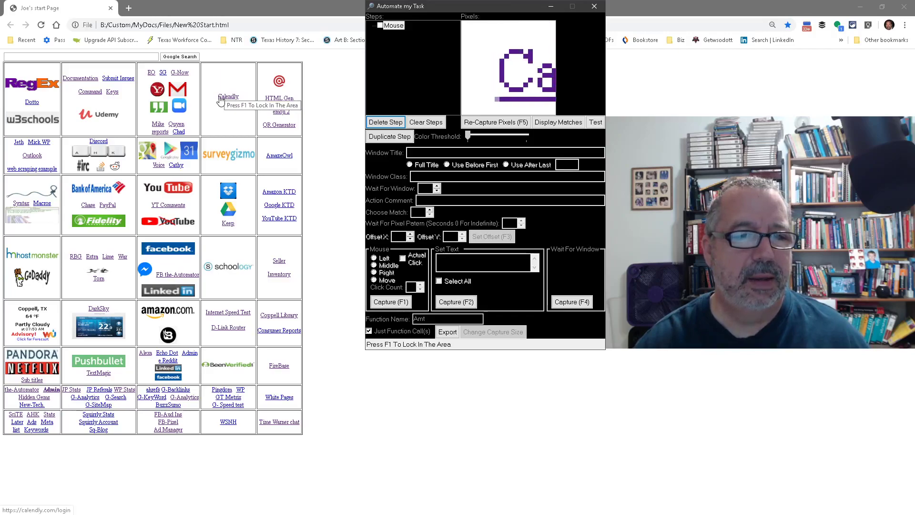
key(F1)
key(F1)
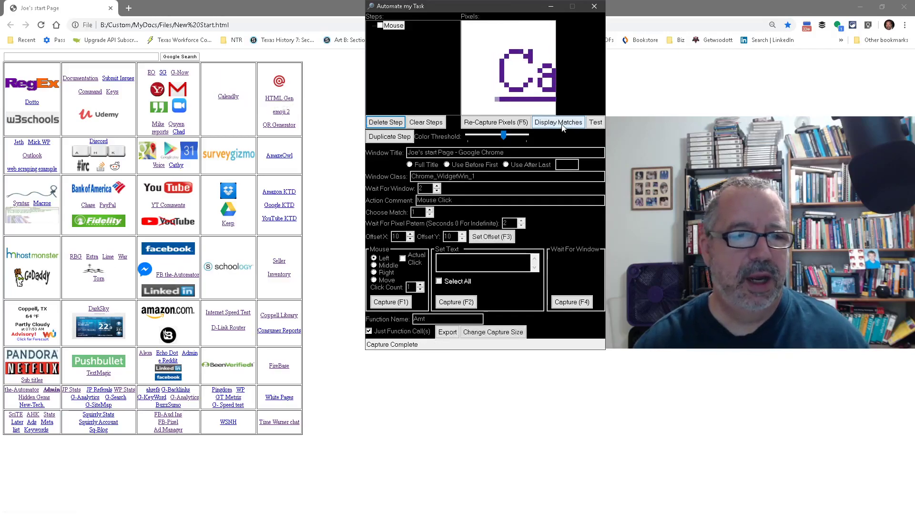
Step: Show the match outline for the captured 'Ca' pattern, confirming a single match
click(562, 125)
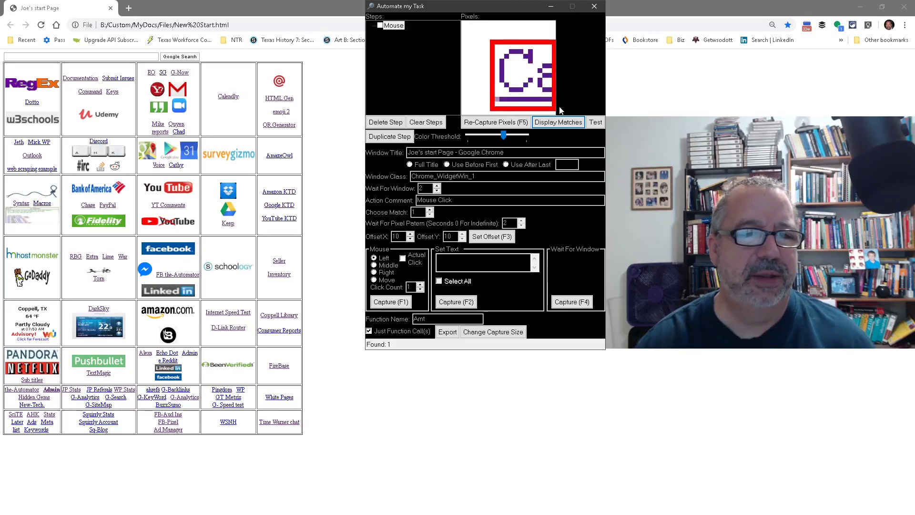
click(559, 122)
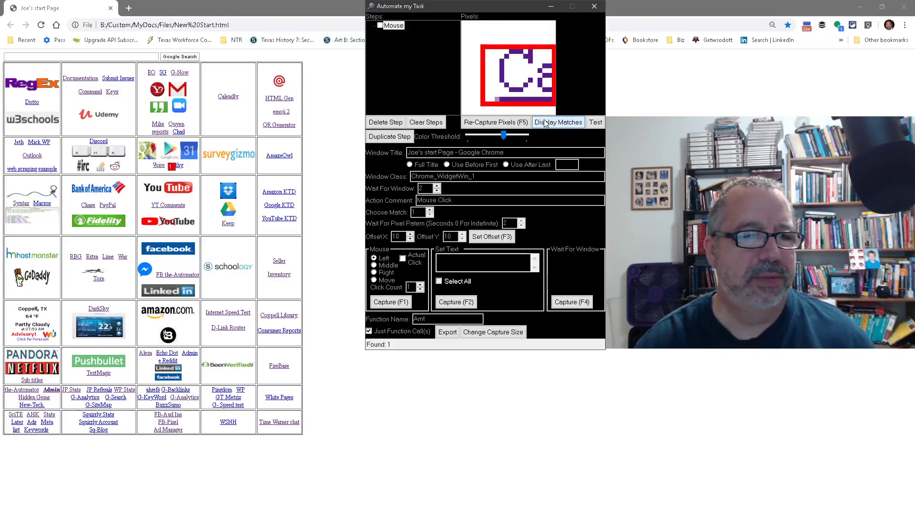
Step: Loosen the colour threshold slightly so 'Ca' matches both Calendly and Cathy links, then hide markers
drag(503, 136, 497, 138)
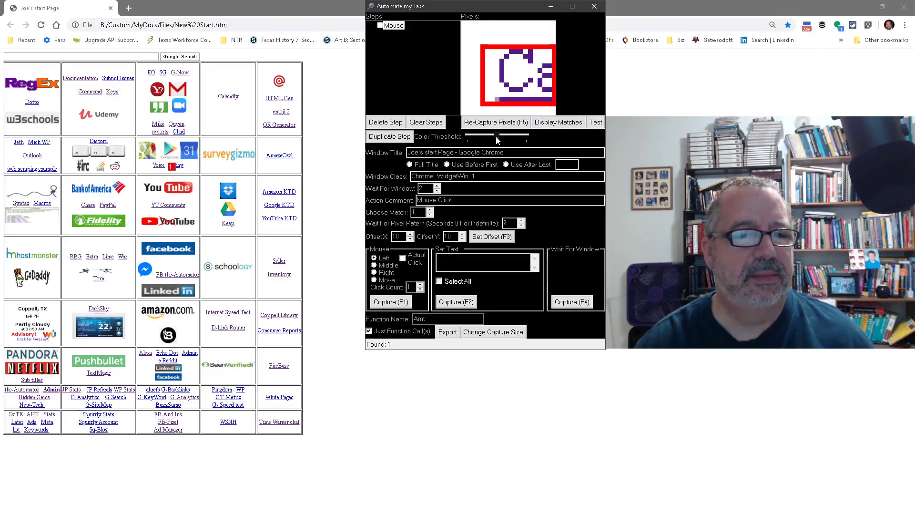
click(550, 123)
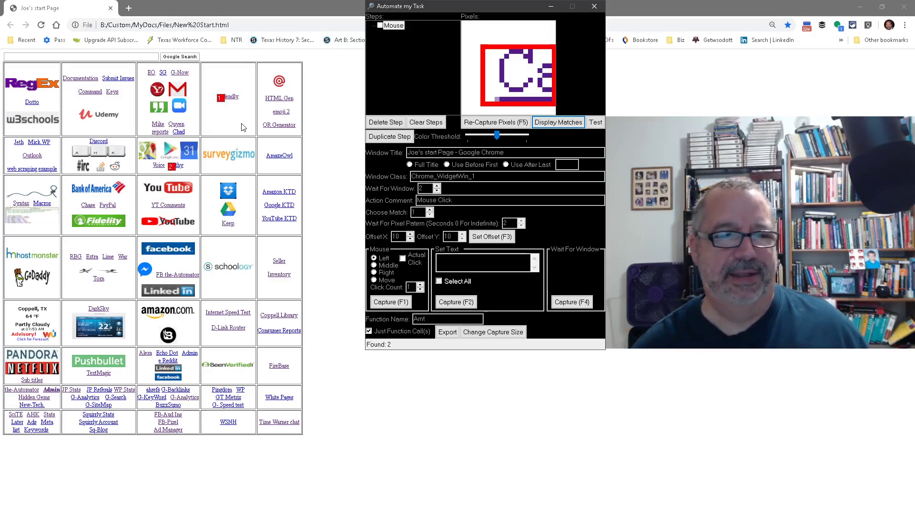
click(560, 125)
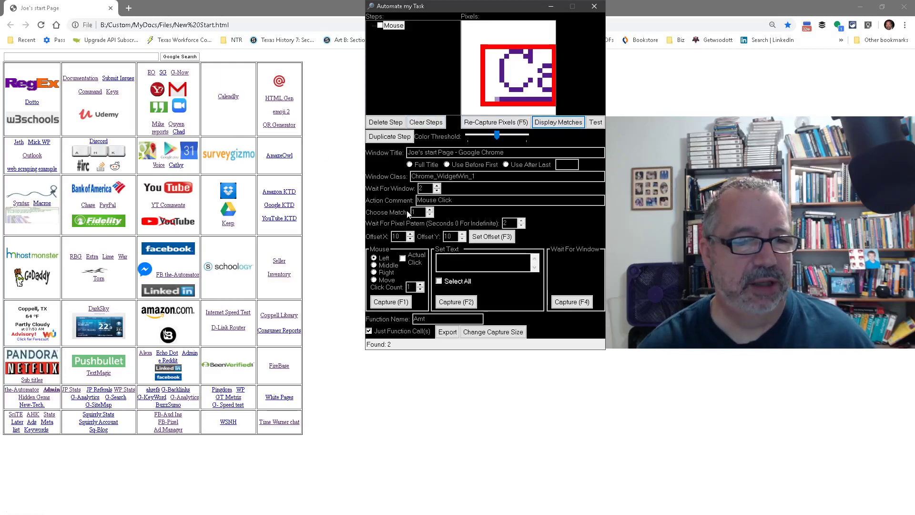
Step: Switch the step's mouse action to Move and test it on the Calendly link
click(387, 280)
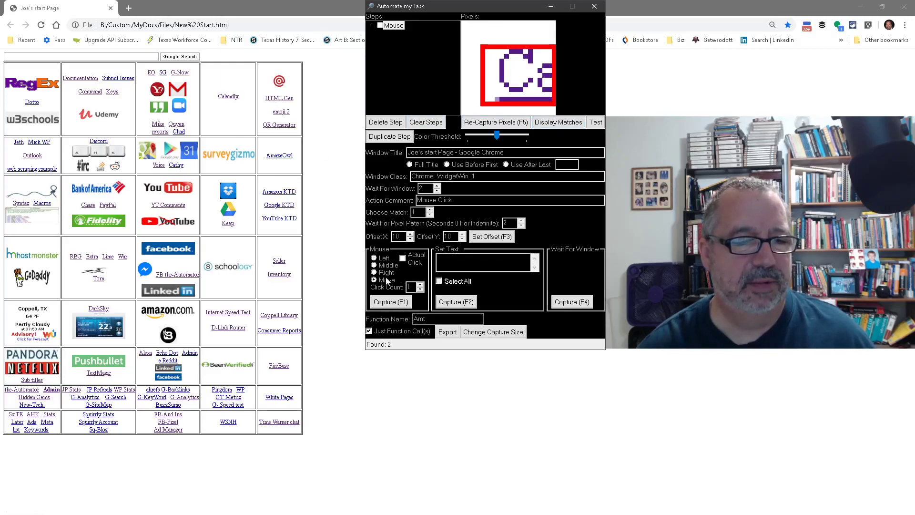
click(597, 124)
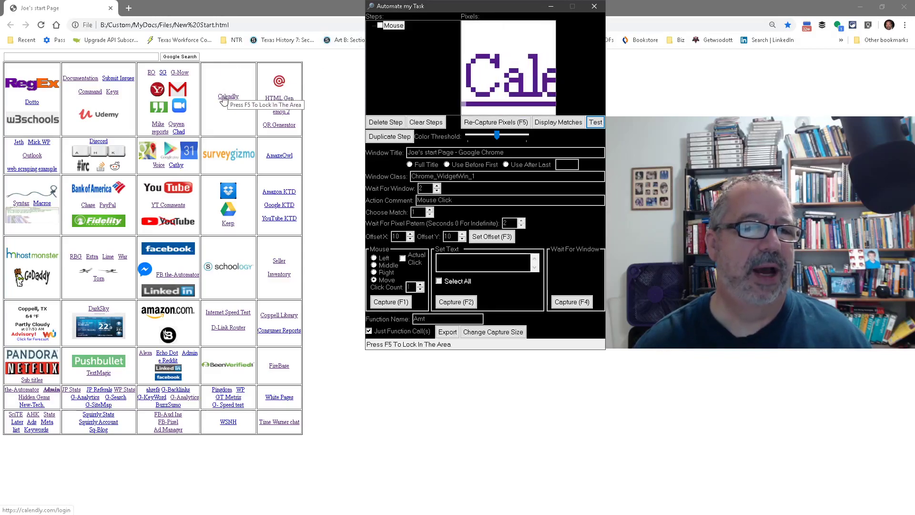
Step: Recapture a wider 'Cale' pattern and lower the colour threshold until exactly 1 match remains
key(F5)
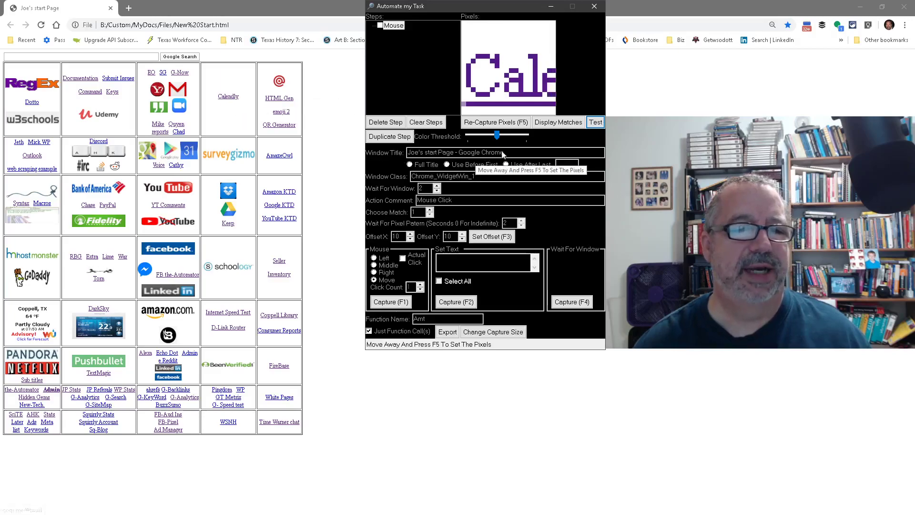
key(F5)
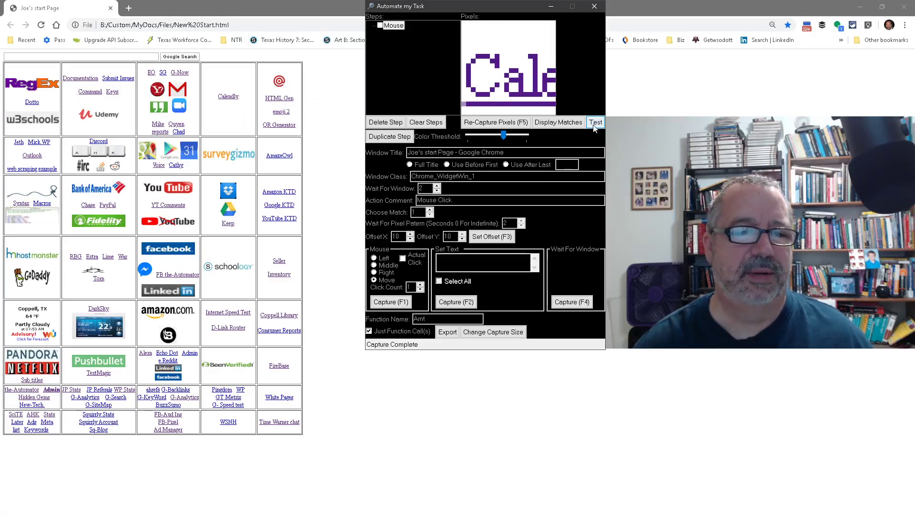
click(569, 123)
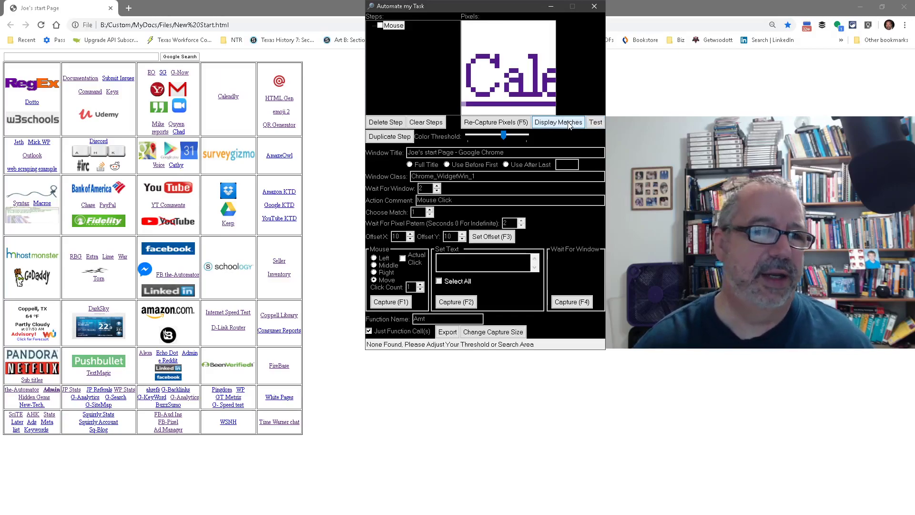
click(503, 134)
key(Left)
key(Left)
key(Left)
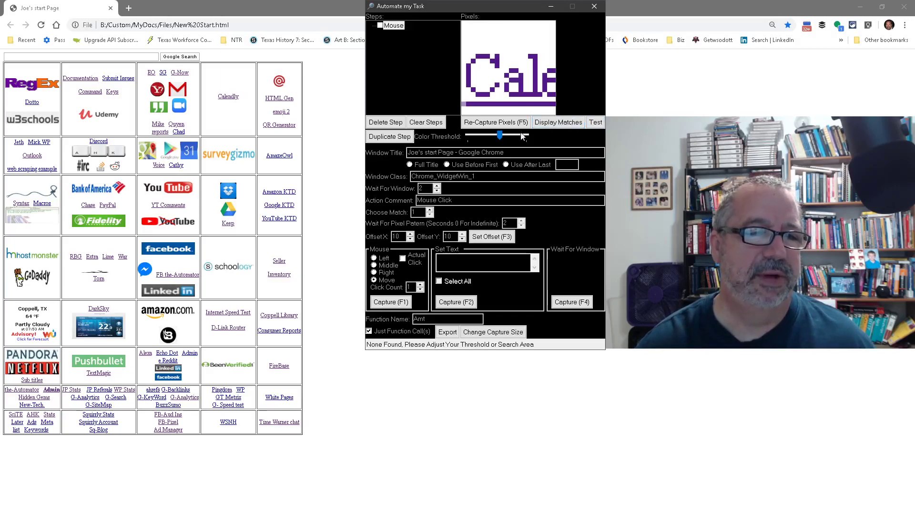
click(548, 124)
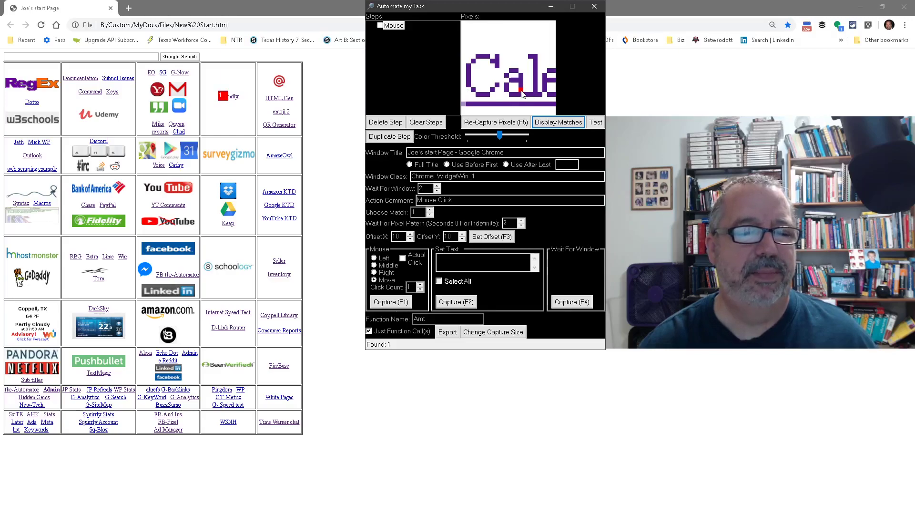
Step: Export the Amt() mouse-move call and paste it into the script as line 6
click(448, 331)
key(Return)
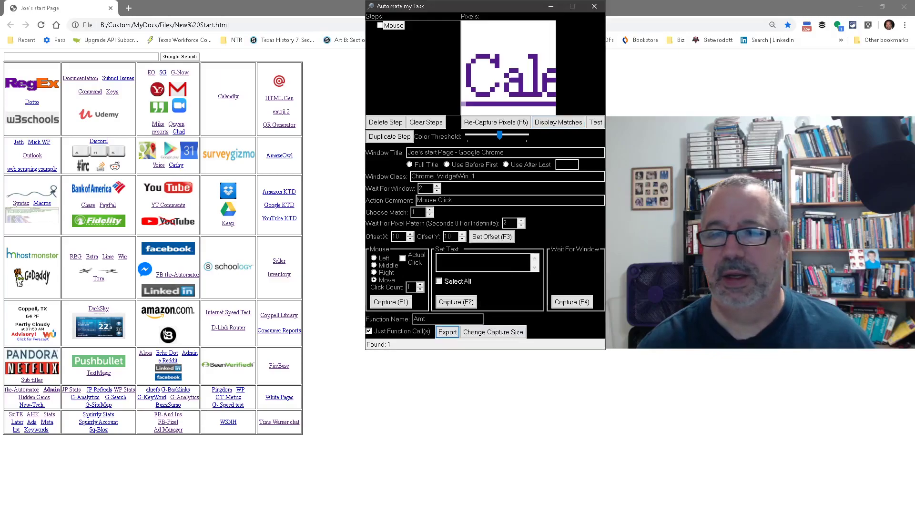
key(alt+Tab)
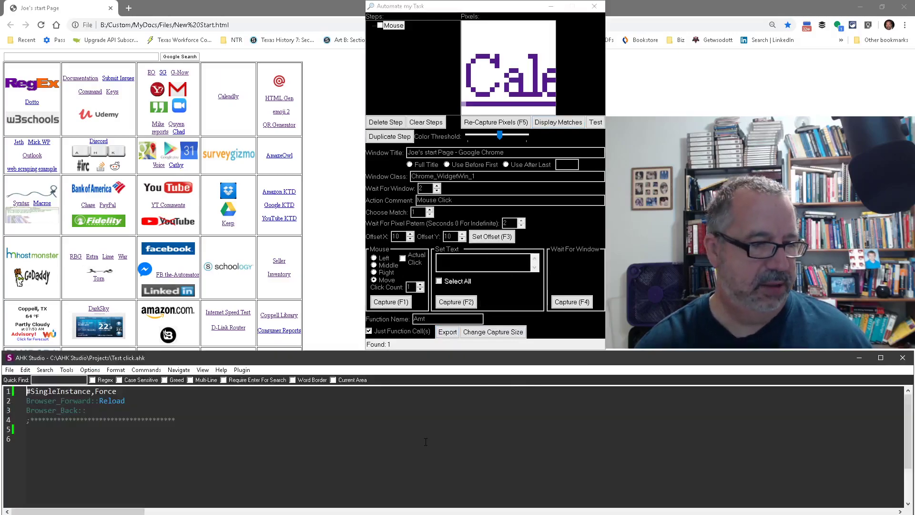
key(ctrl+v)
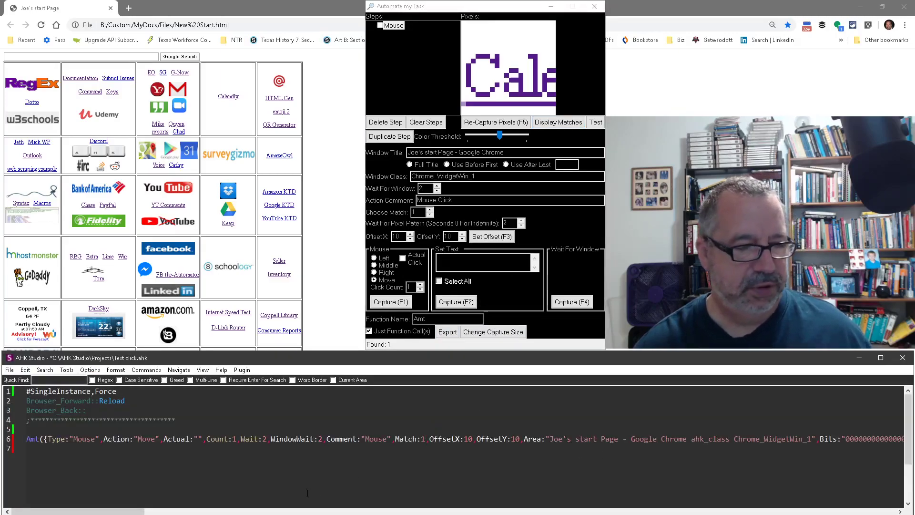
Step: Select the Bits value on line 6 and drag it out as a floating copy
drag(126, 512, 219, 513)
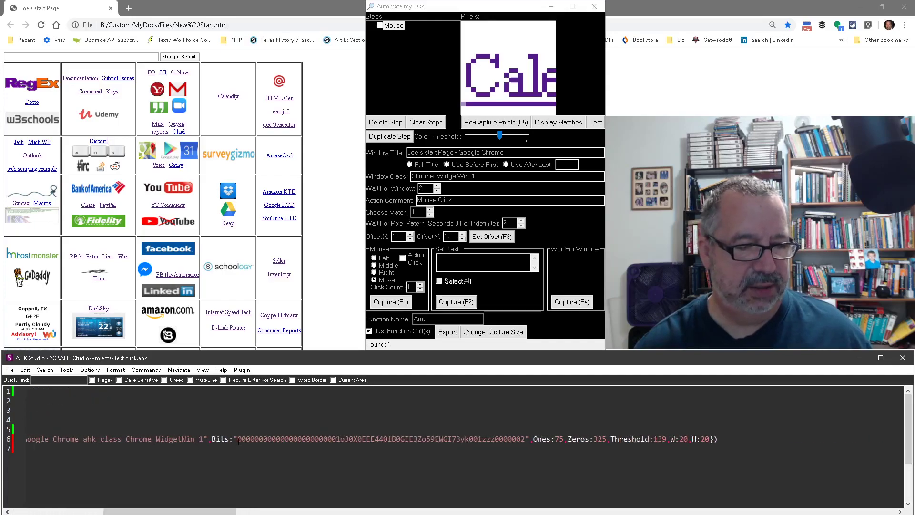
drag(239, 438, 429, 447)
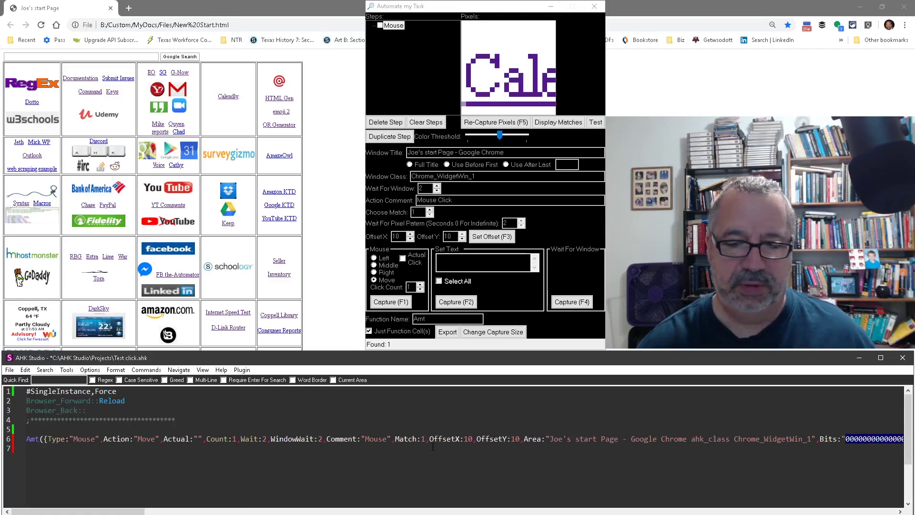
drag(91, 512, 190, 511)
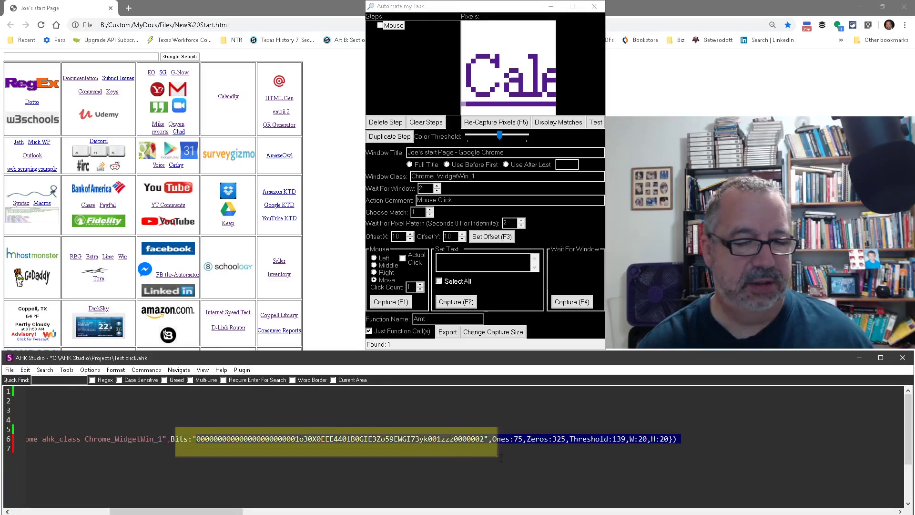
drag(459, 448, 560, 115)
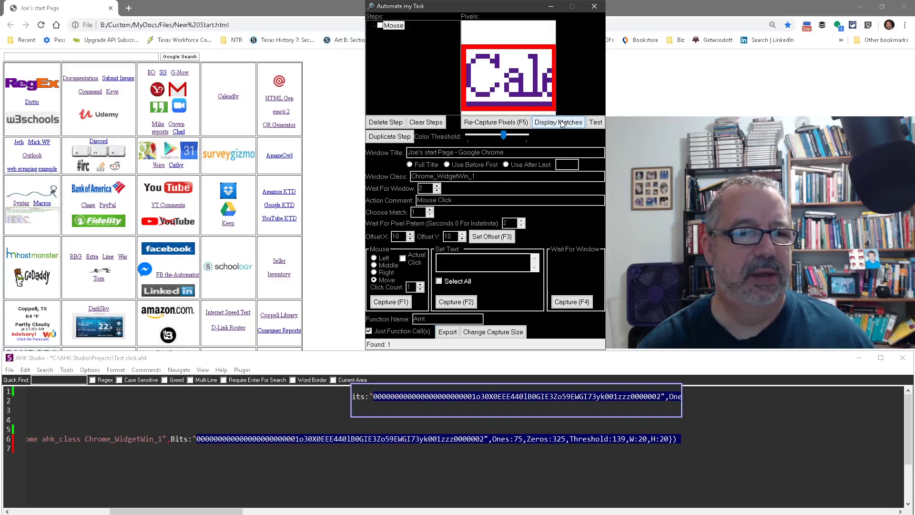
Step: Export the second Amt() call (Threshold 155, W:18, H:12) and paste it as line 7
click(562, 124)
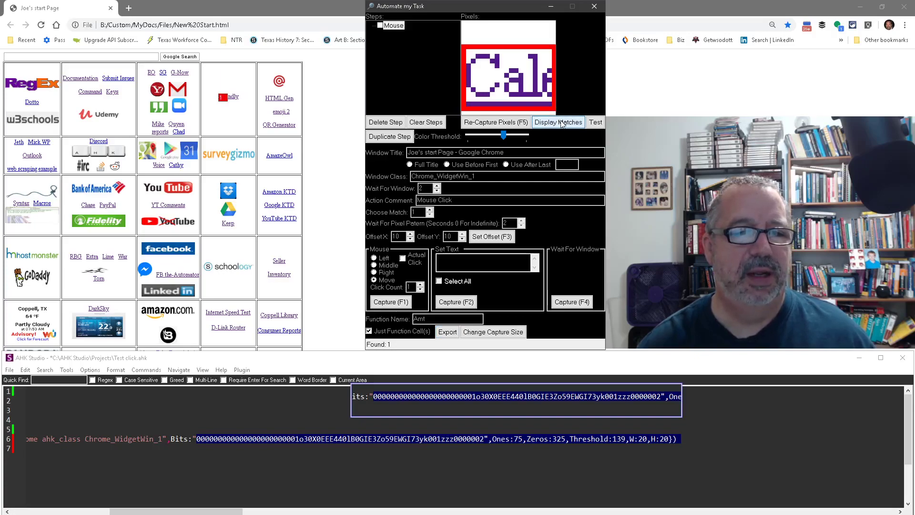
click(447, 332)
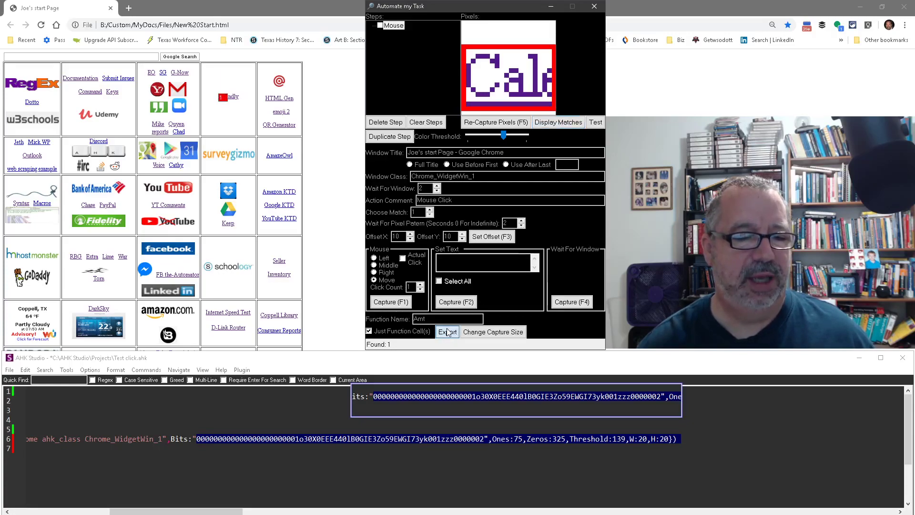
click(486, 289)
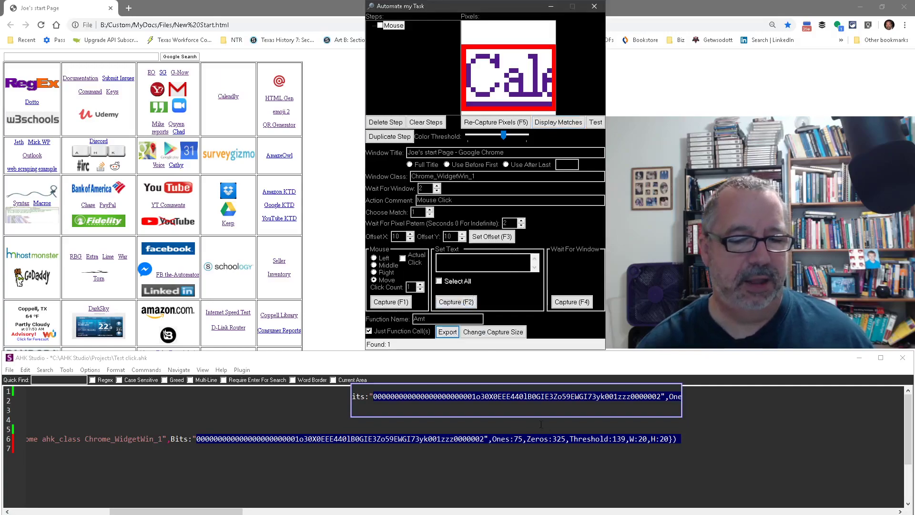
click(588, 408)
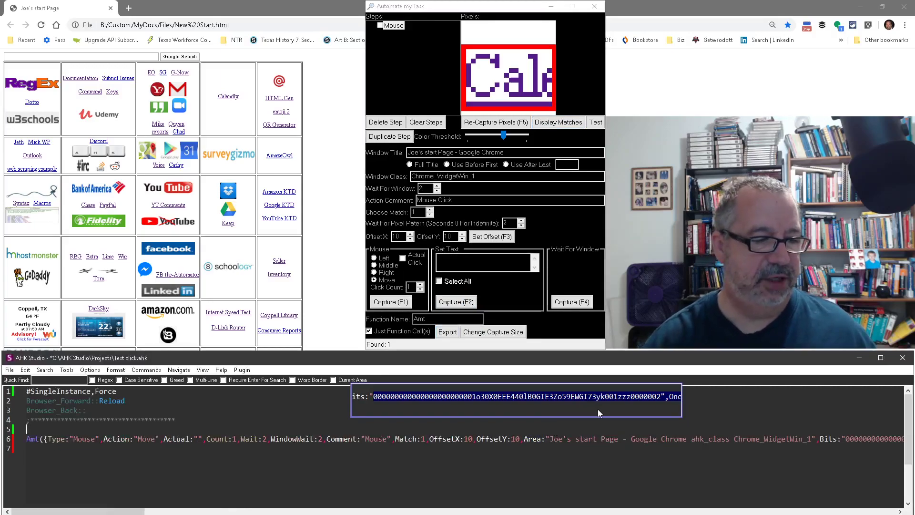
key(ctrl+v)
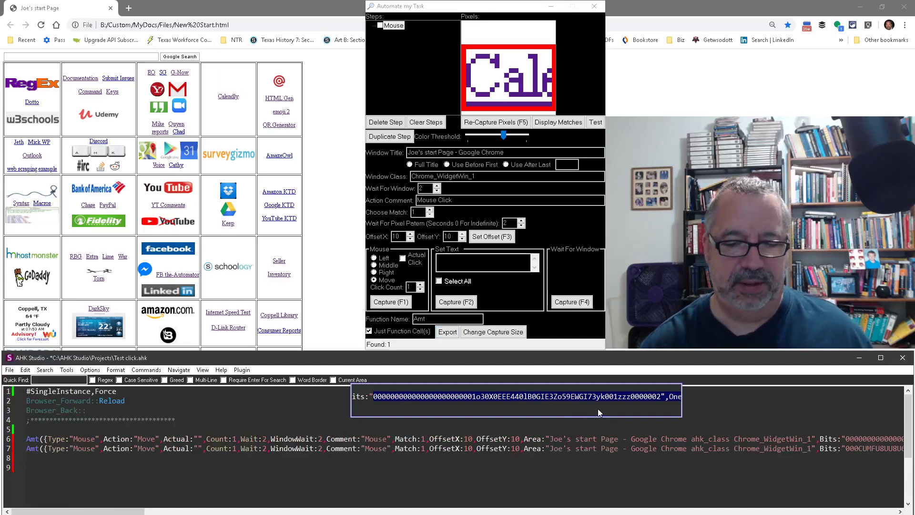
drag(80, 511, 149, 513)
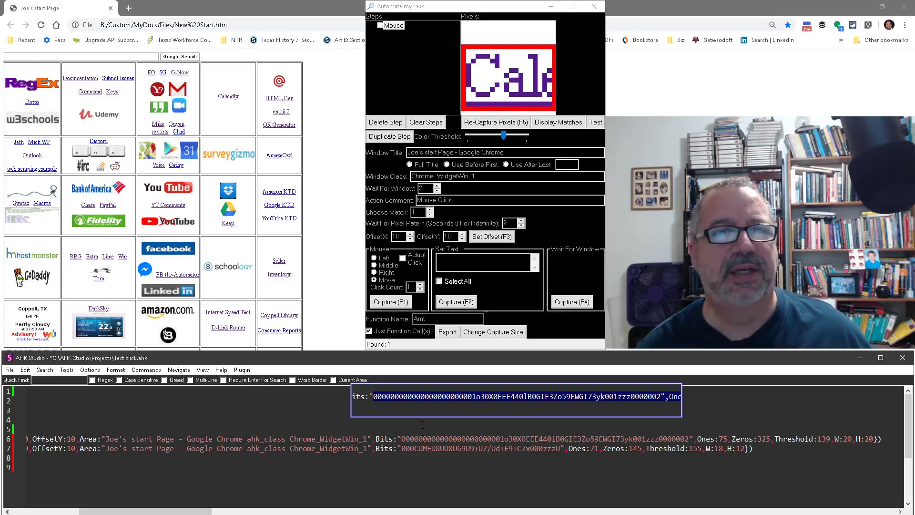
Step: Close the floating Bits popup and drop the colour threshold far left, yielding 100 matches
click(680, 386)
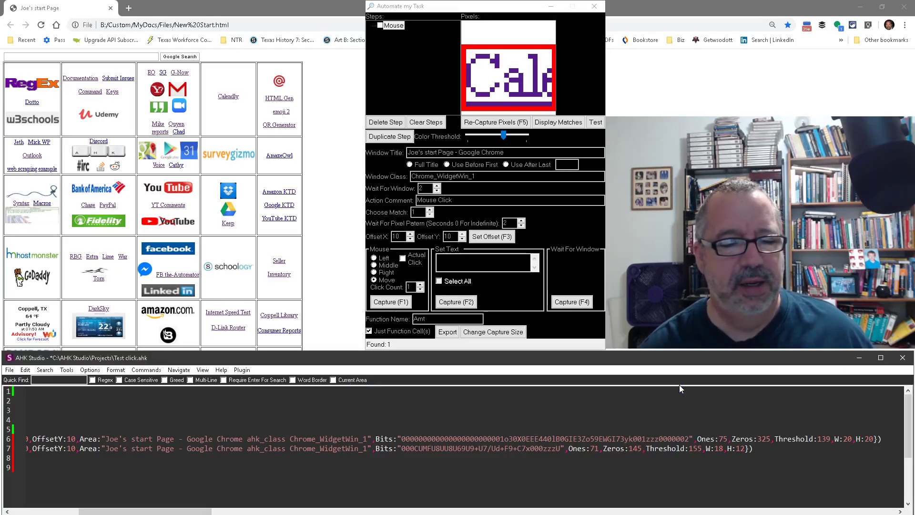
click(504, 138)
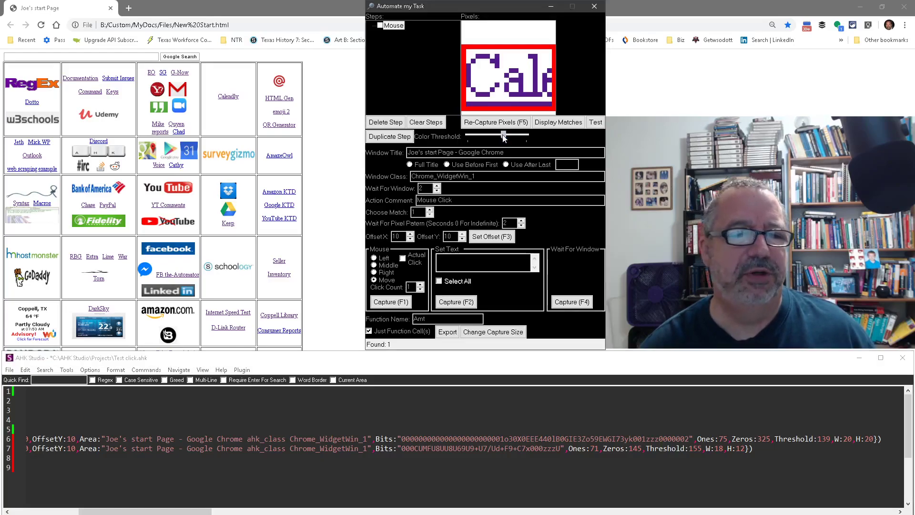
click(546, 123)
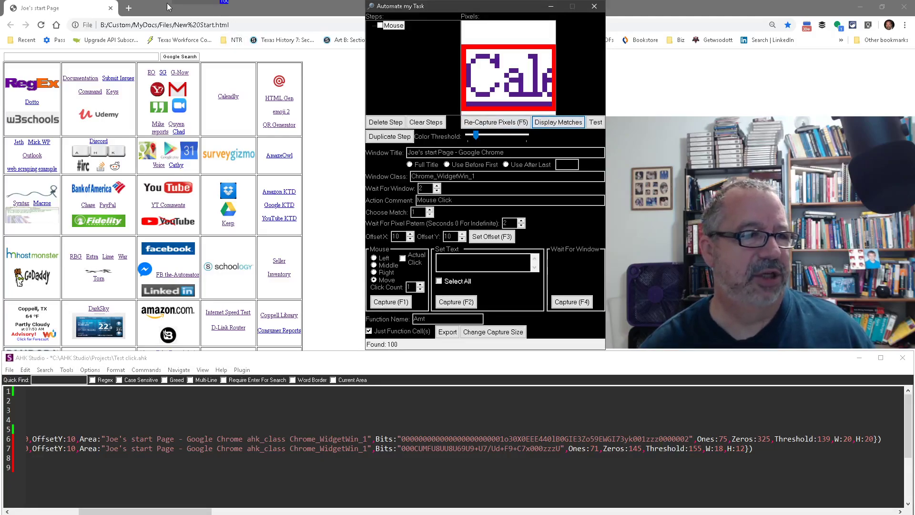